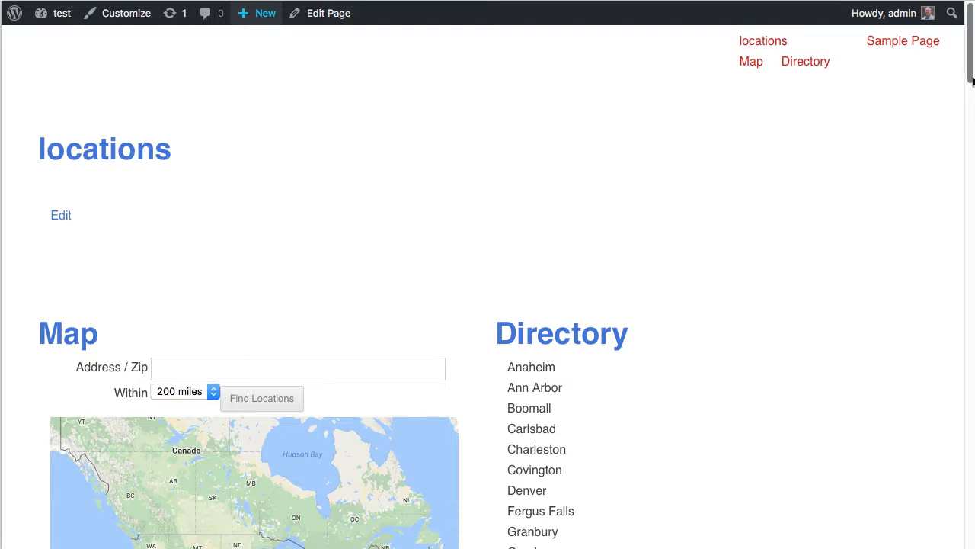
Examine the map, the location results and the city directory list on the locations page
{"action": "scroll", "coordinate": [972, 80], "scroll_direction": "down", "scroll_amount": 1}
{"action": "scroll", "coordinate": [972, 79], "scroll_direction": "down", "scroll_amount": 5}
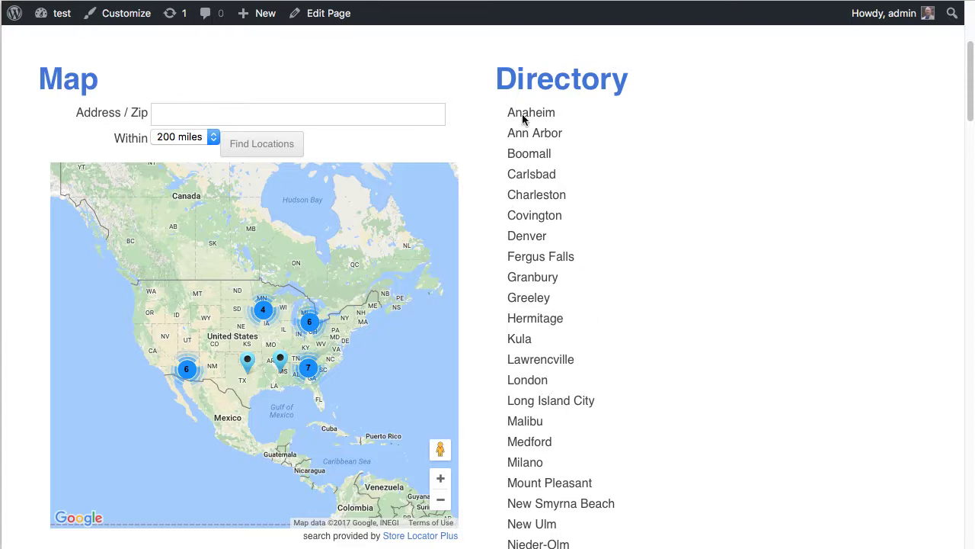
{"action": "scroll", "coordinate": [568, 458], "scroll_direction": "down", "scroll_amount": 5}
{"action": "scroll", "coordinate": [566, 450], "scroll_direction": "down", "scroll_amount": 7}
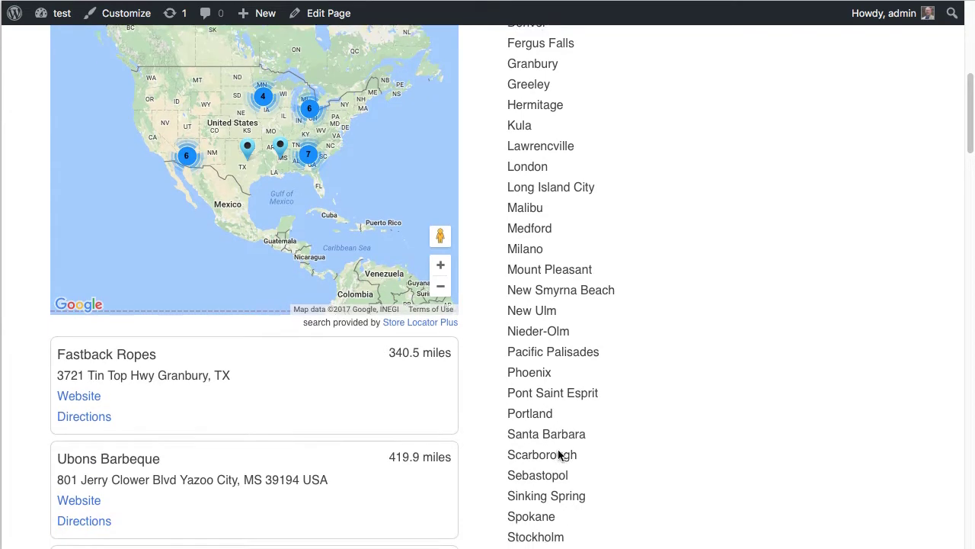
{"action": "scroll", "coordinate": [542, 307], "scroll_direction": "up", "scroll_amount": 15}
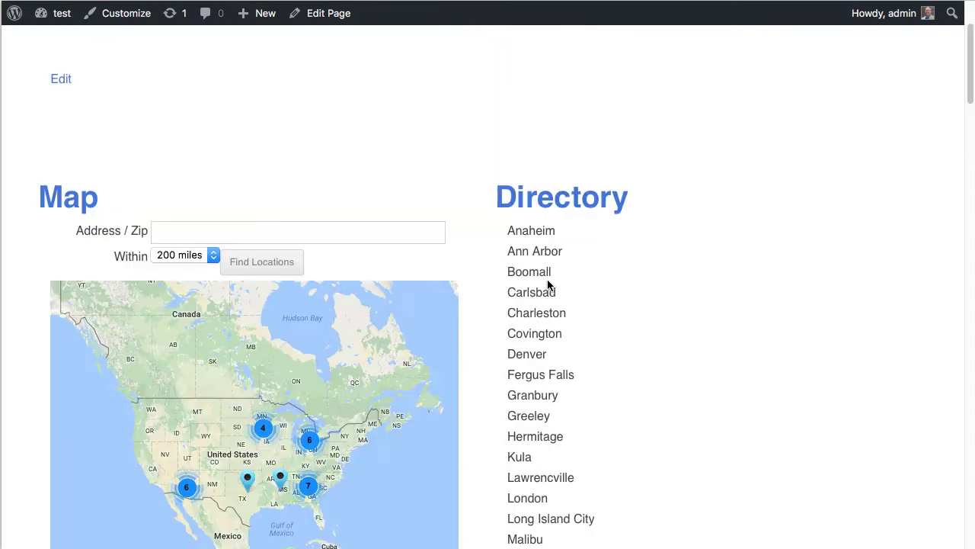
Open the Directory page for editing and add locator_page="/locations/" to the end of its slp_directory shortcode
{"action": "left_click", "coordinate": [556, 207]}
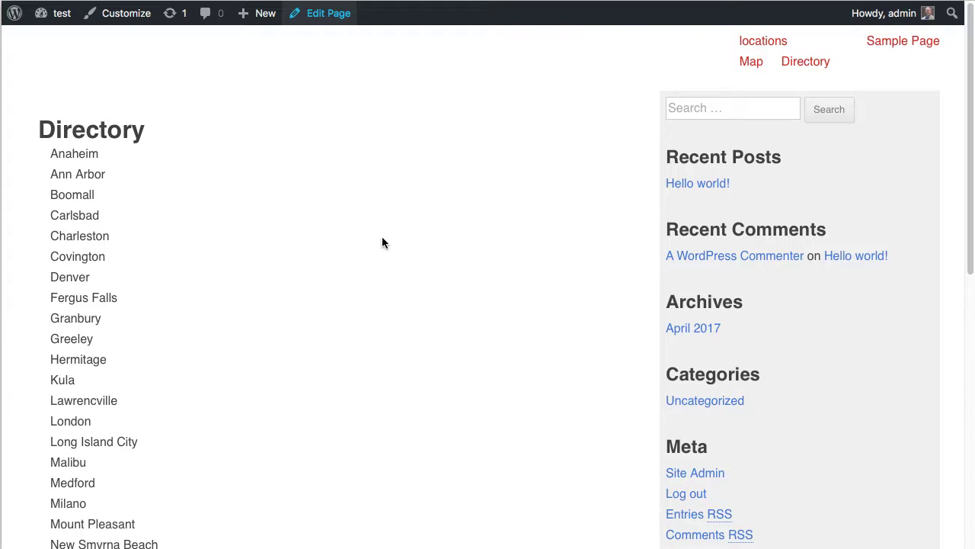
{"action": "left_click", "coordinate": [324, 13]}
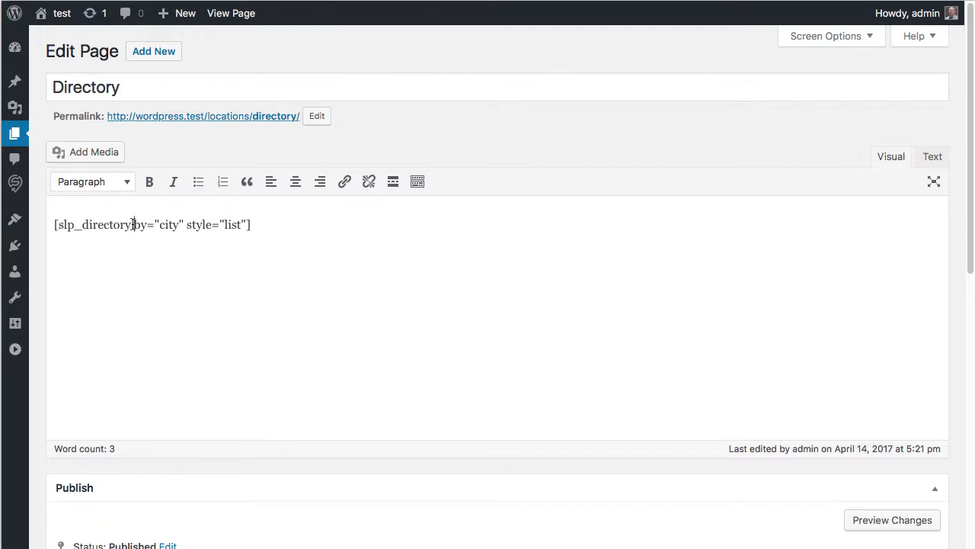
{"action": "left_click_drag", "start_coordinate": [133, 224], "coordinate": [184, 224]}
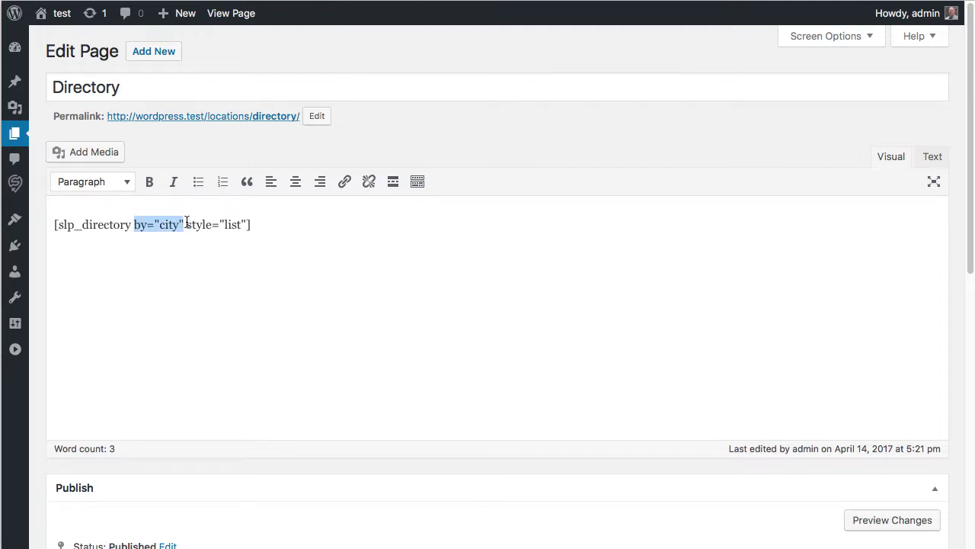
{"action": "left_click", "coordinate": [249, 225]}
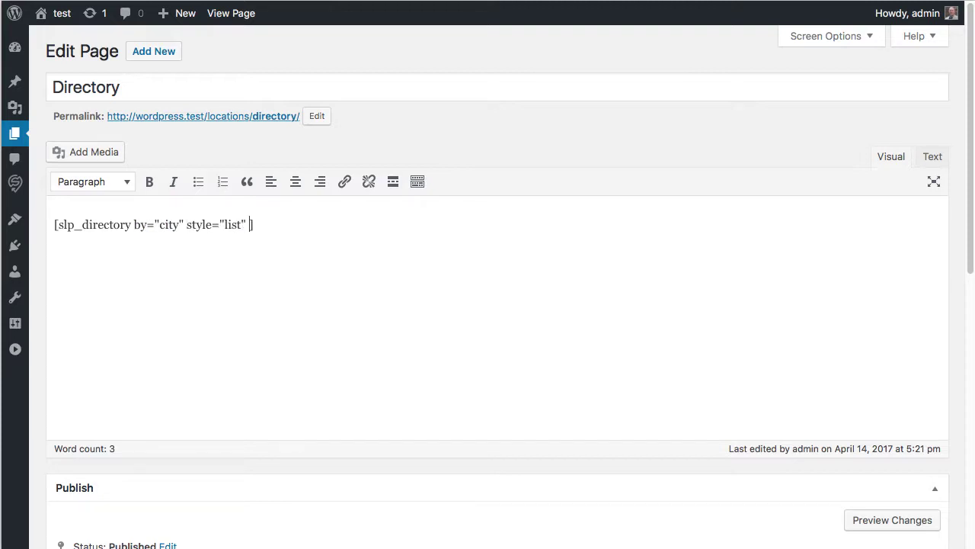
{"action": "type", "text": "locator_page=\""}
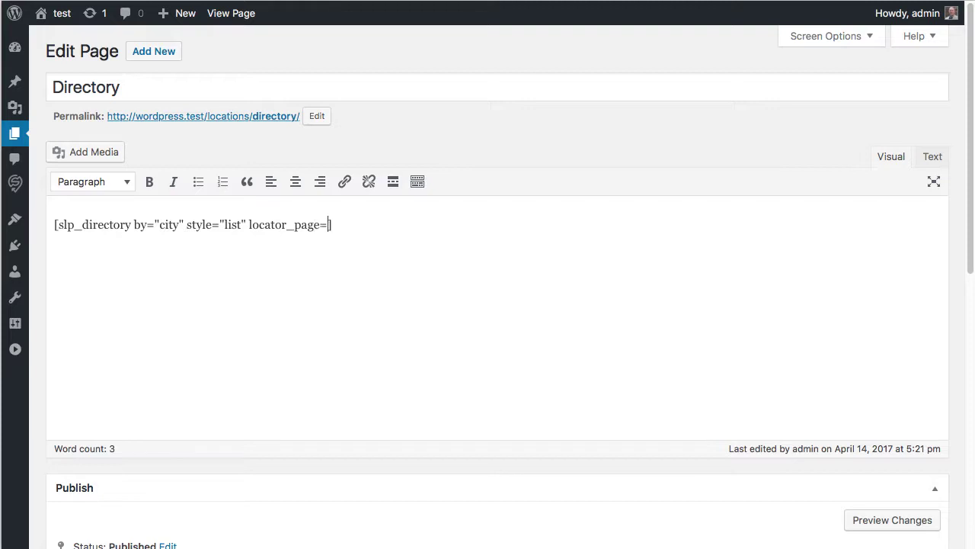
{"action": "type", "text": "/locations/\""}
Update the published Directory page with the new locator_page attribute
{"action": "scroll", "coordinate": [555, 327], "scroll_direction": "down", "scroll_amount": 1}
{"action": "scroll", "coordinate": [557, 328], "scroll_direction": "down", "scroll_amount": 4}
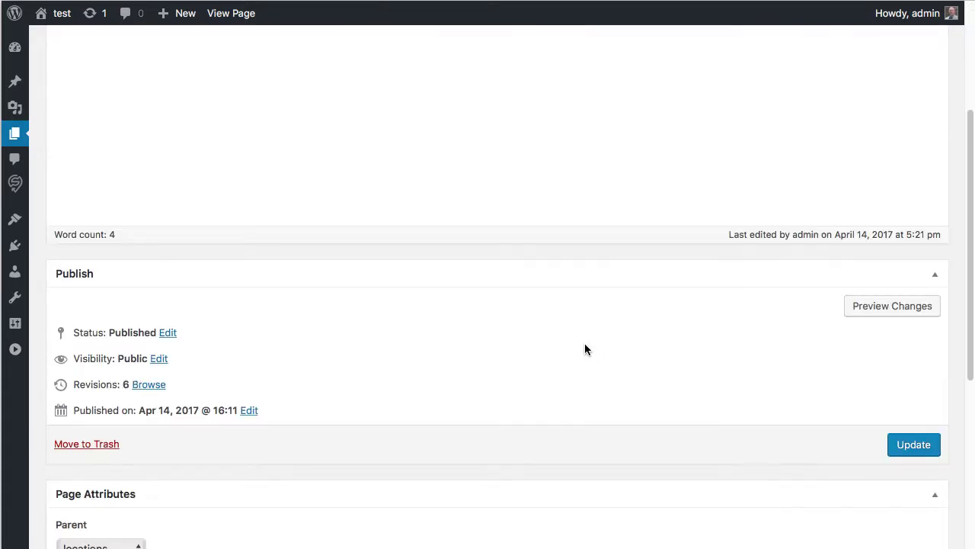
{"action": "left_click", "coordinate": [928, 450]}
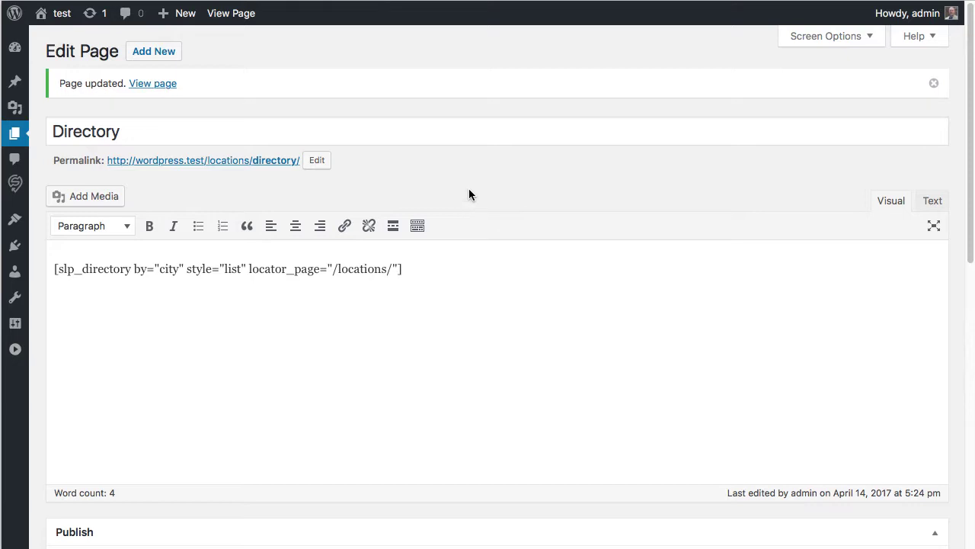
View the updated Directory page, then test the Anaheim directory link on the locations page and examine the map and results
{"action": "left_click", "coordinate": [229, 13]}
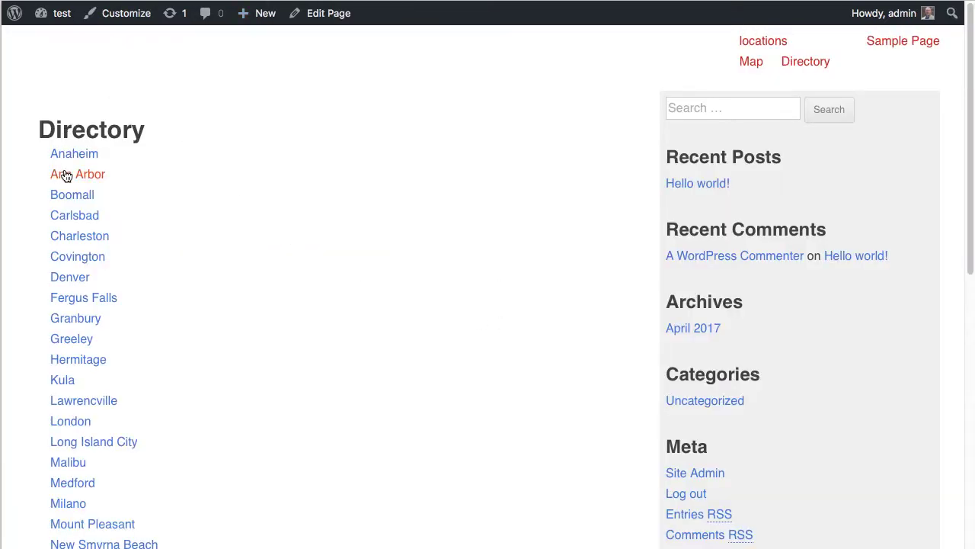
{"action": "left_click", "coordinate": [762, 42]}
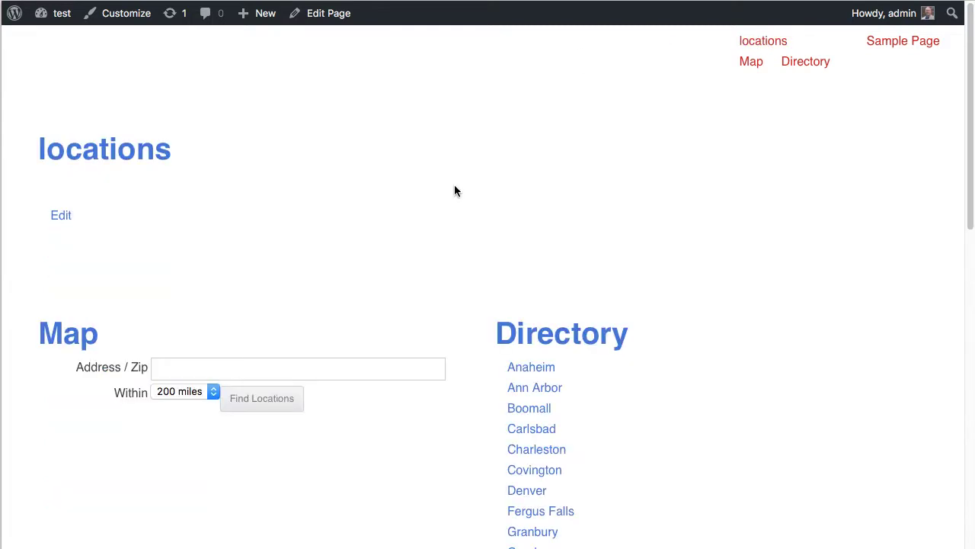
{"action": "scroll", "coordinate": [971, 128], "scroll_direction": "down", "scroll_amount": 8}
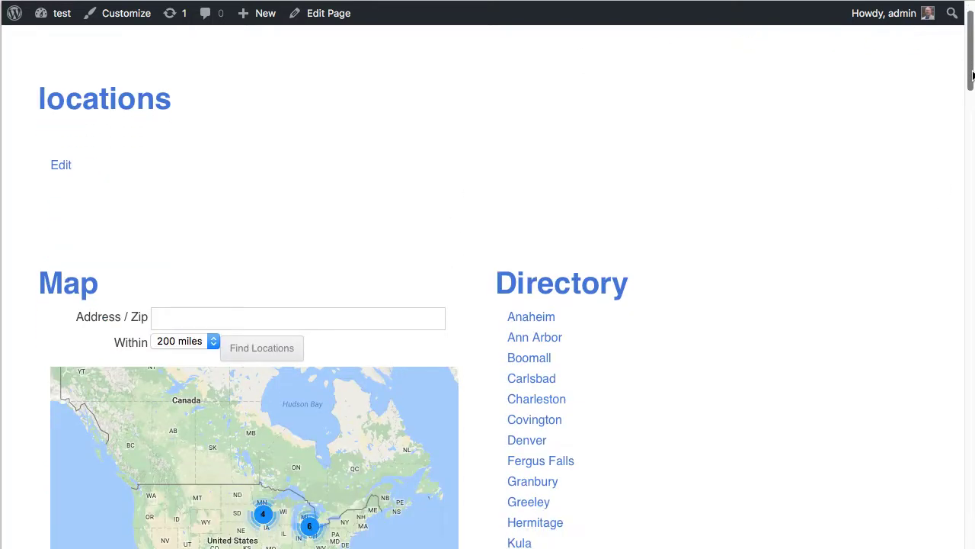
{"action": "scroll", "coordinate": [972, 128], "scroll_direction": "up", "scroll_amount": 2}
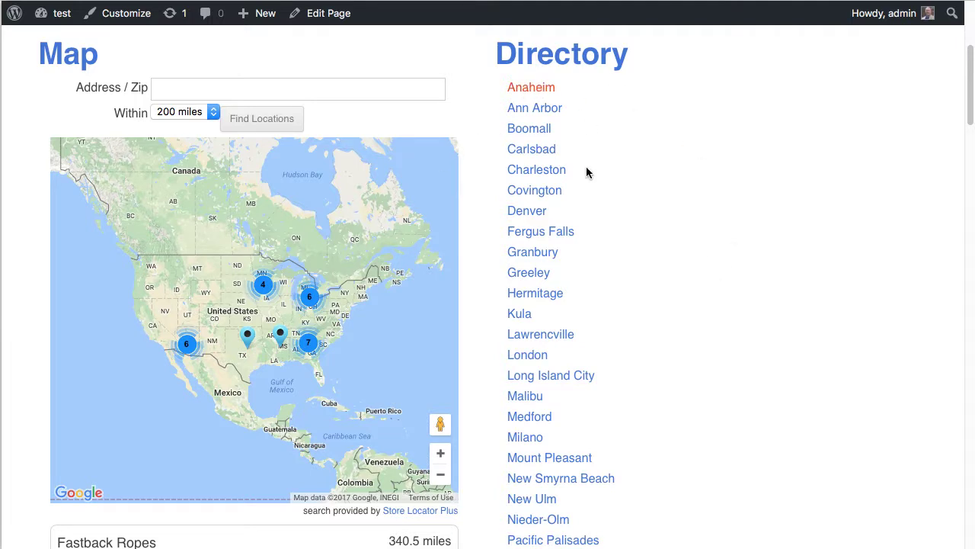
{"action": "left_click", "coordinate": [537, 87]}
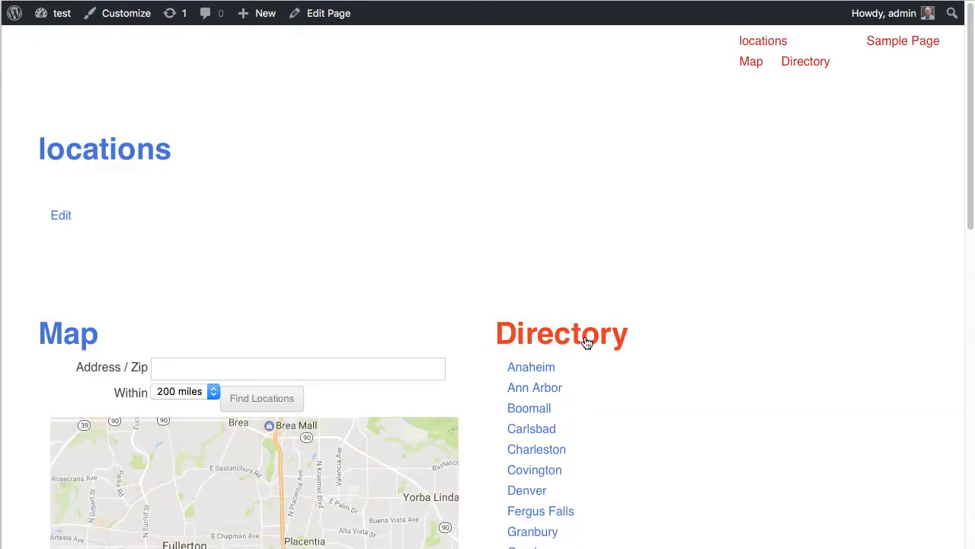
{"action": "left_click_drag", "start_coordinate": [971, 209], "coordinate": [967, 330]}
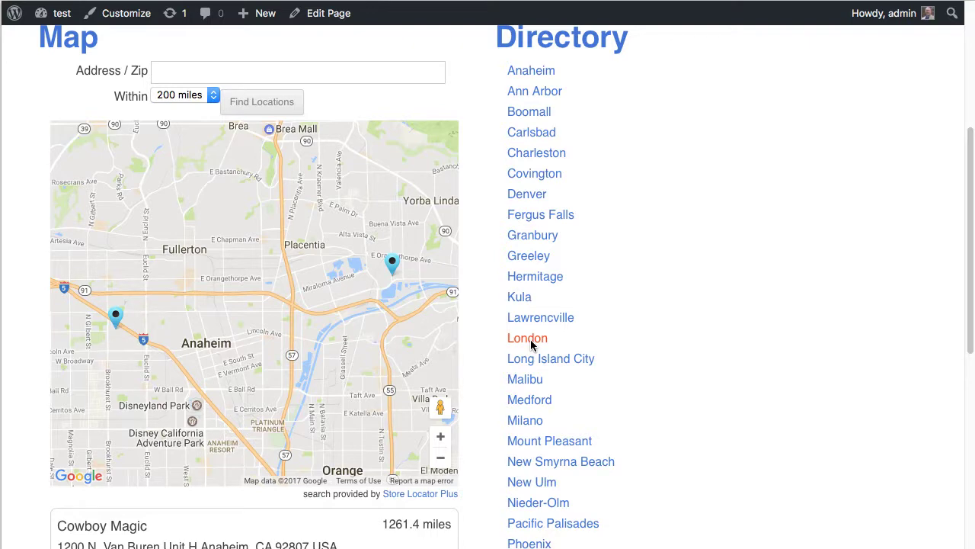
{"action": "scroll", "coordinate": [634, 312], "scroll_direction": "up", "scroll_amount": 3}
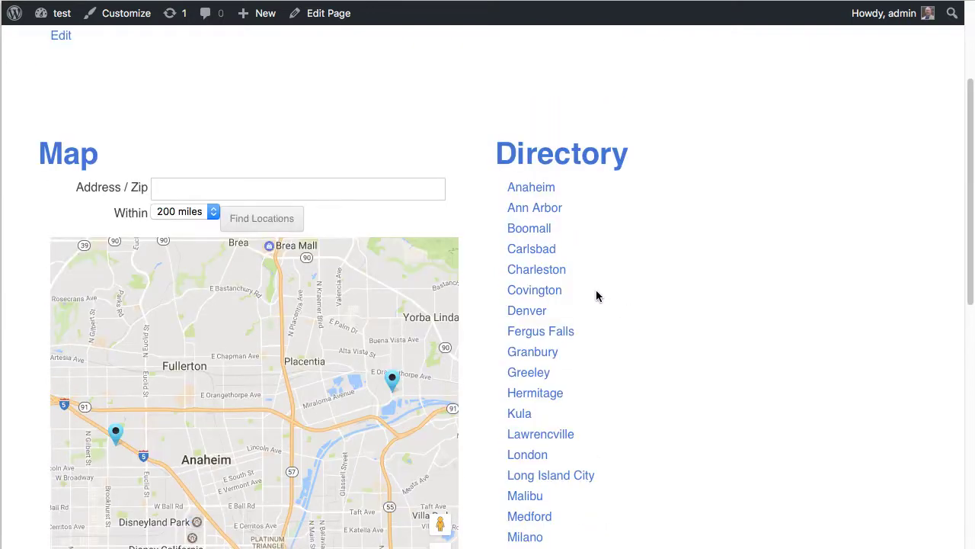
Open the Directory page for editing again and add locator_data="sl_id" to its slp_directory shortcode
{"action": "left_click", "coordinate": [541, 157]}
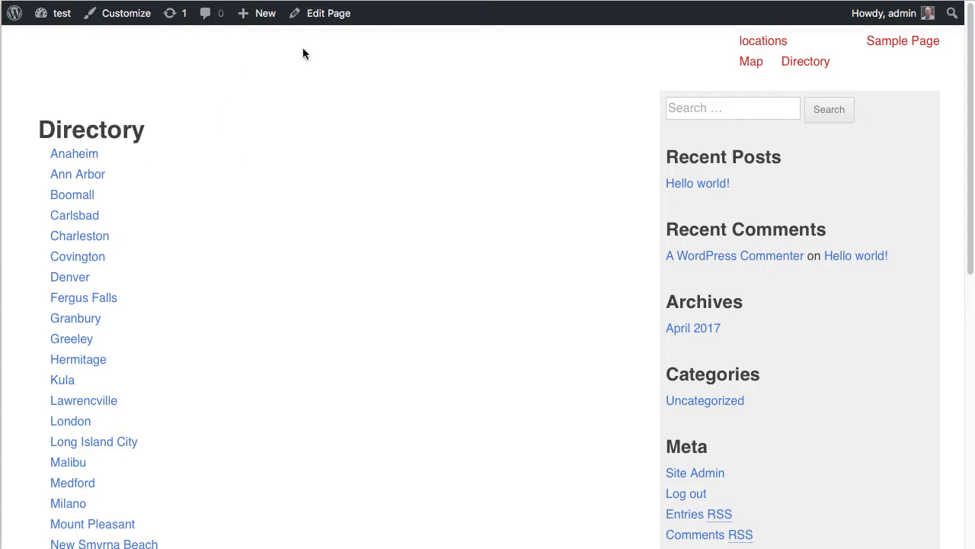
{"action": "left_click", "coordinate": [323, 13]}
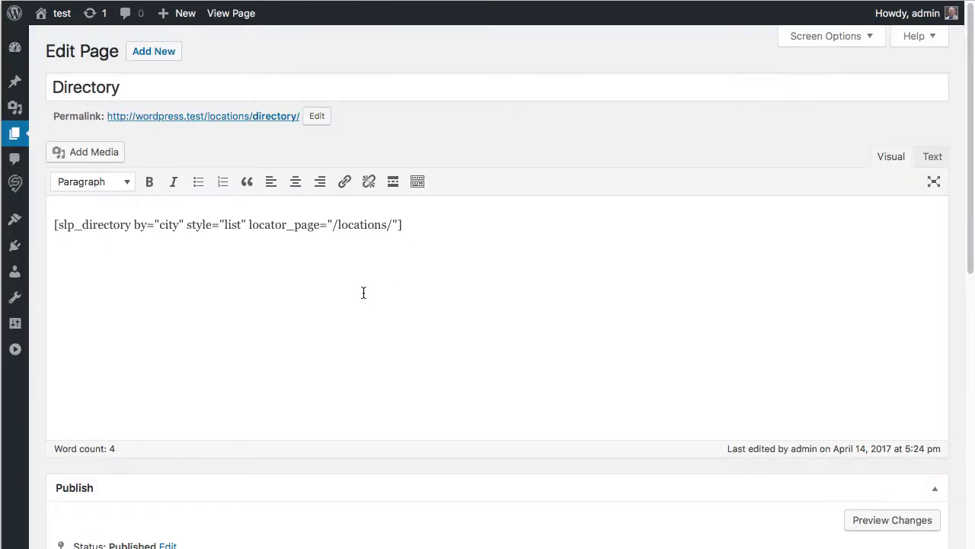
{"action": "left_click", "coordinate": [398, 224]}
{"action": "type", "text": "locator_data"}
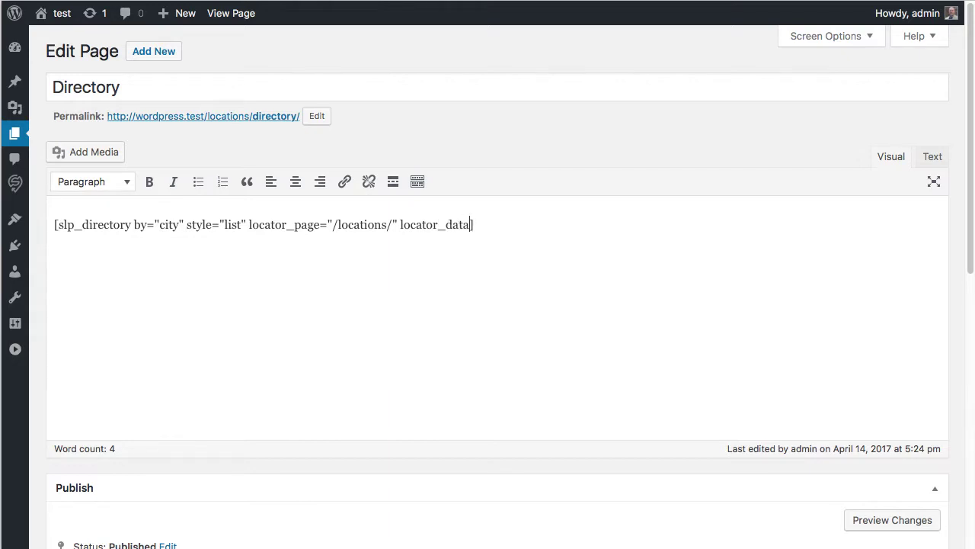
{"action": "type", "text": "=\"sl_id\"]"}
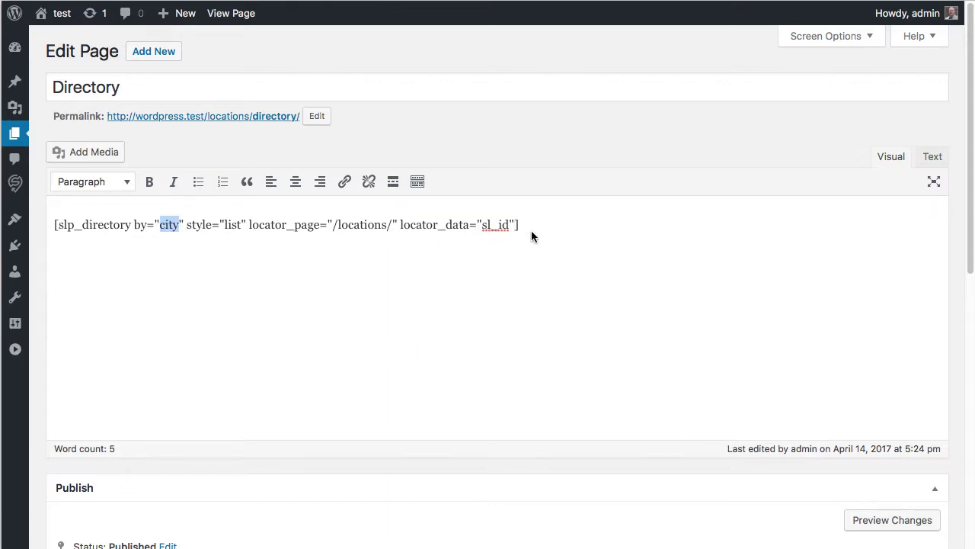
{"action": "double_click", "coordinate": [495, 224]}
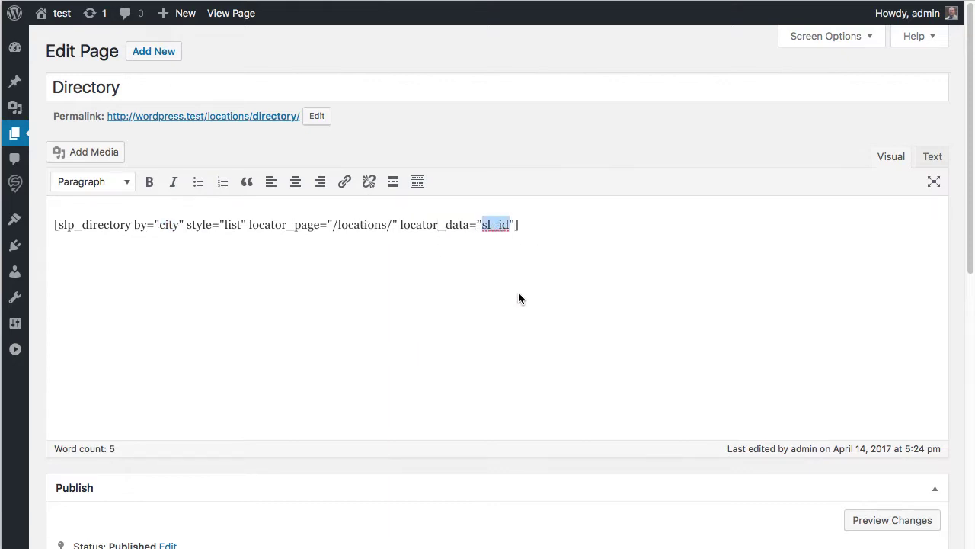
Update the Directory page to save the locator_data attribute
{"action": "scroll", "coordinate": [518, 290], "scroll_direction": "down", "scroll_amount": 3}
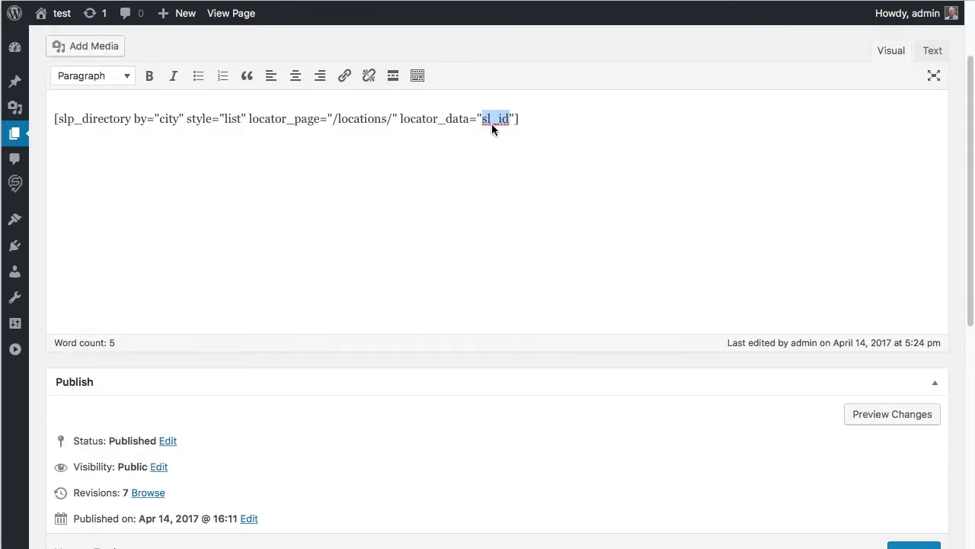
{"action": "scroll", "coordinate": [596, 263], "scroll_direction": "down", "scroll_amount": 8}
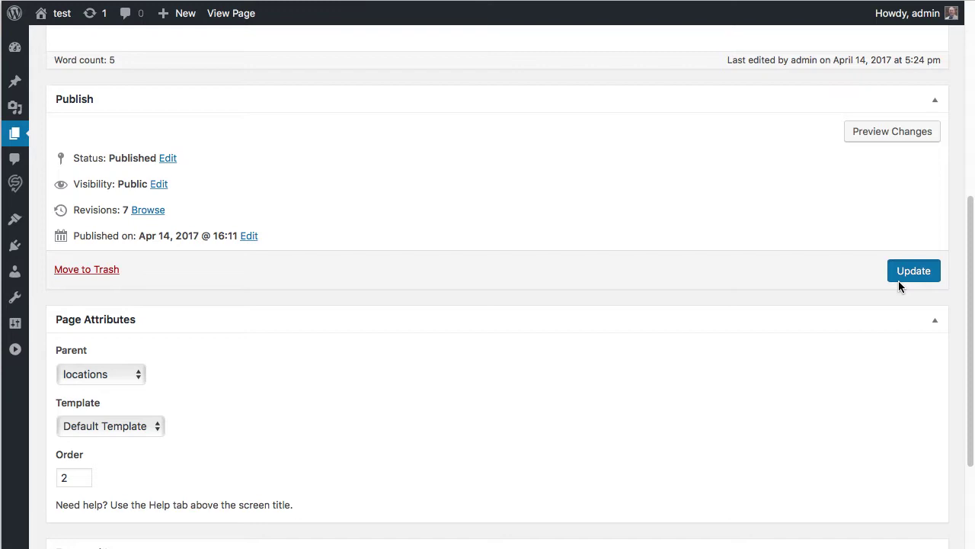
{"action": "scroll", "coordinate": [647, 314], "scroll_direction": "up", "scroll_amount": 10}
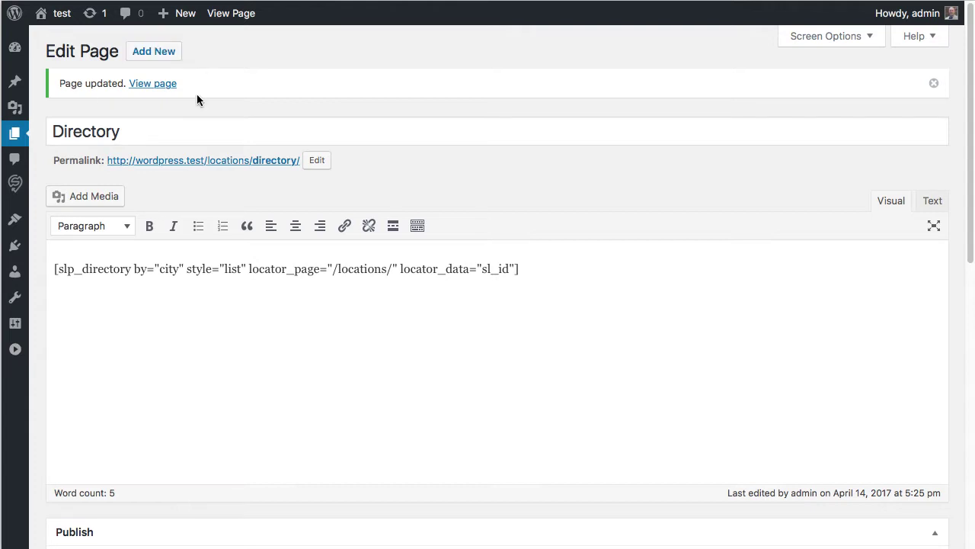
View the saved Directory page, then retest the Anaheim link on the locations page and examine the map and location list
{"action": "left_click", "coordinate": [230, 16]}
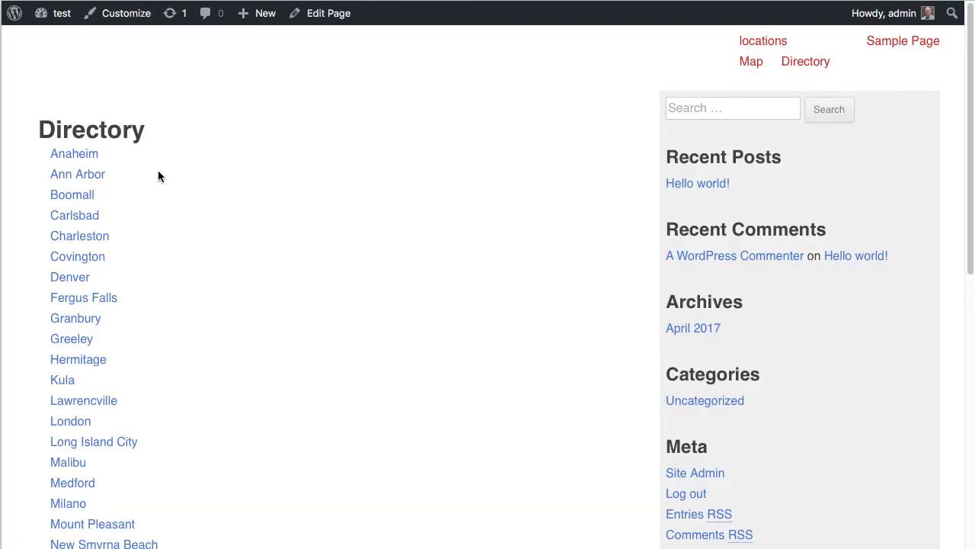
{"action": "left_click", "coordinate": [759, 43]}
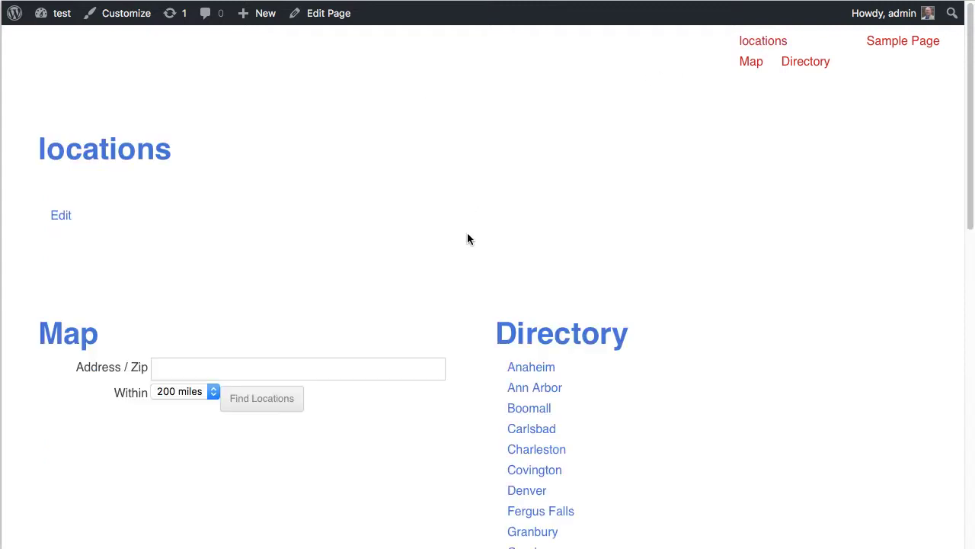
{"action": "scroll", "coordinate": [838, 320], "scroll_direction": "down", "scroll_amount": 1}
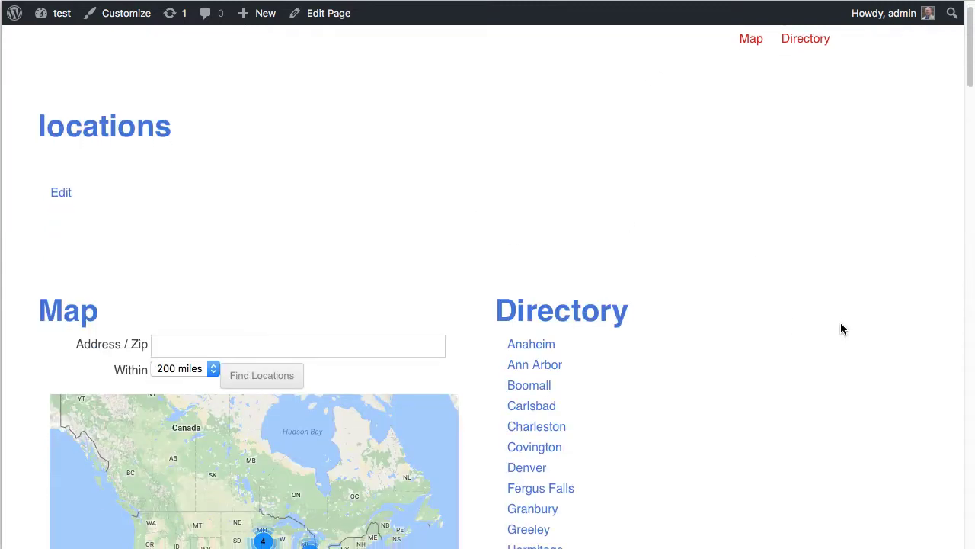
{"action": "scroll", "coordinate": [841, 328], "scroll_direction": "down", "scroll_amount": 5}
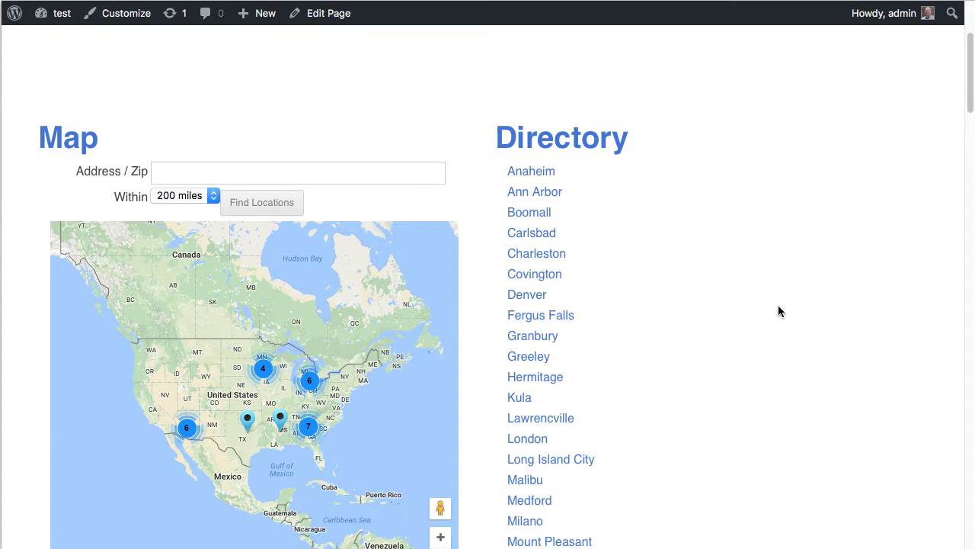
{"action": "left_click", "coordinate": [530, 171]}
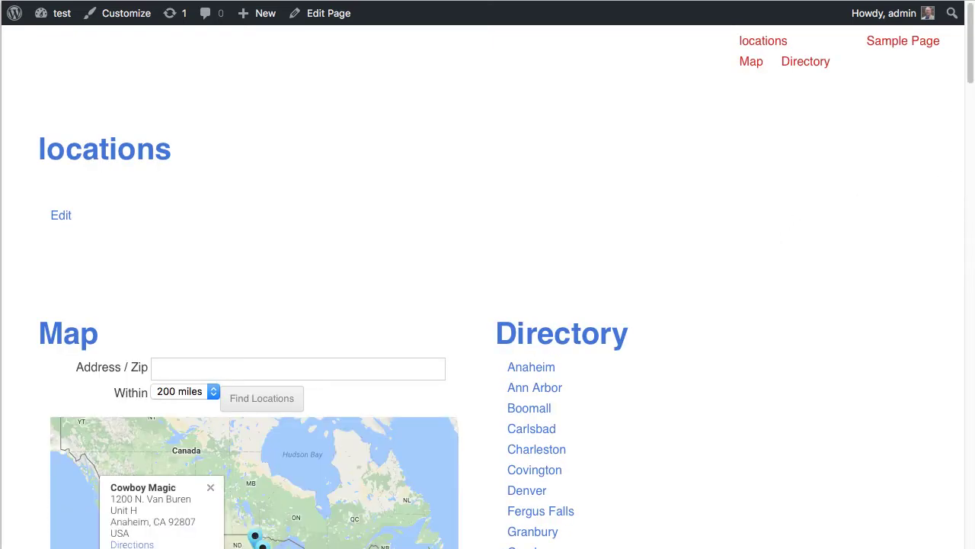
{"action": "left_click_drag", "start_coordinate": [966, 76], "coordinate": [972, 127]}
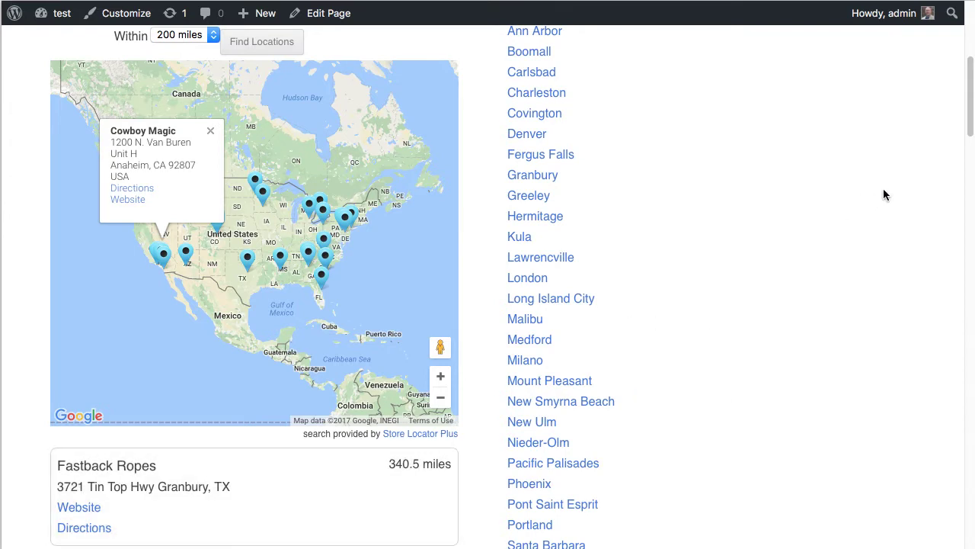
{"action": "left_click_drag", "start_coordinate": [970, 121], "coordinate": [969, 76]}
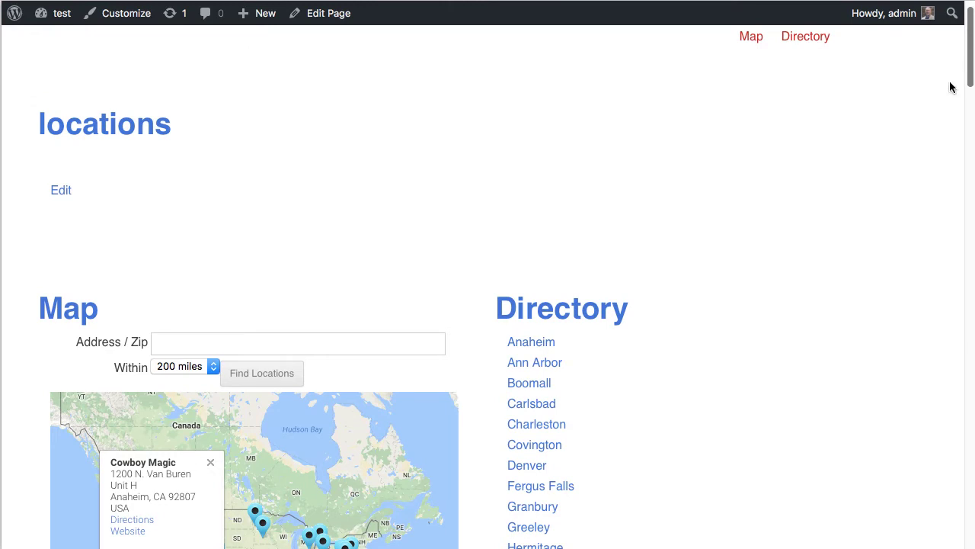